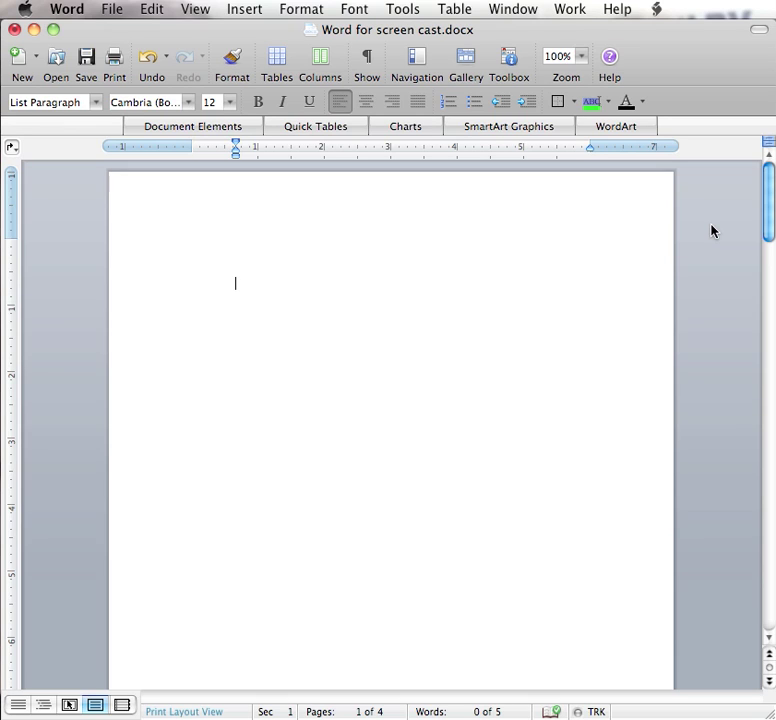
Step: Open the SmartArt Graphics gallery in the Elements Gallery
{"action": "left_click", "coordinate": [535, 131]}
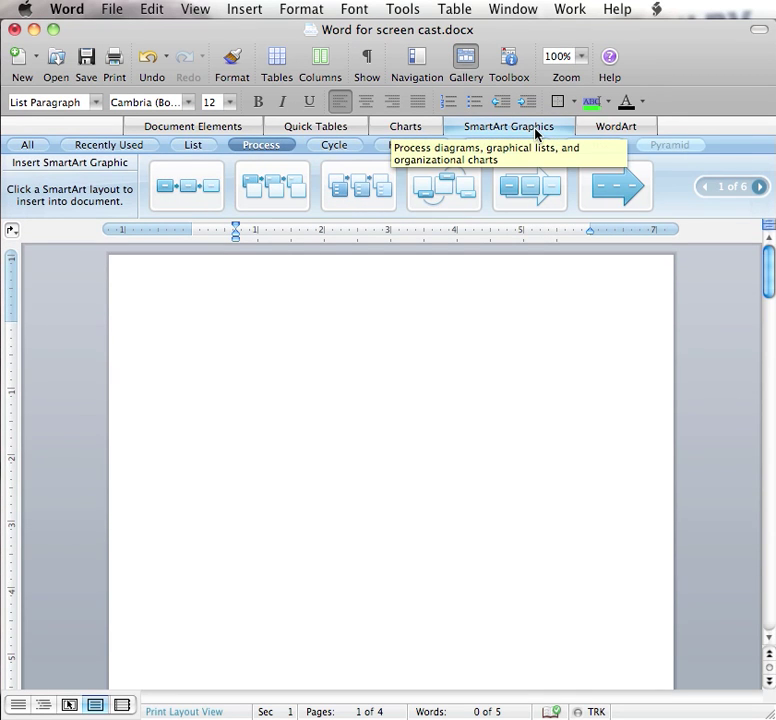
{"action": "left_click", "coordinate": [258, 9]}
{"action": "left_click", "coordinate": [274, 220]}
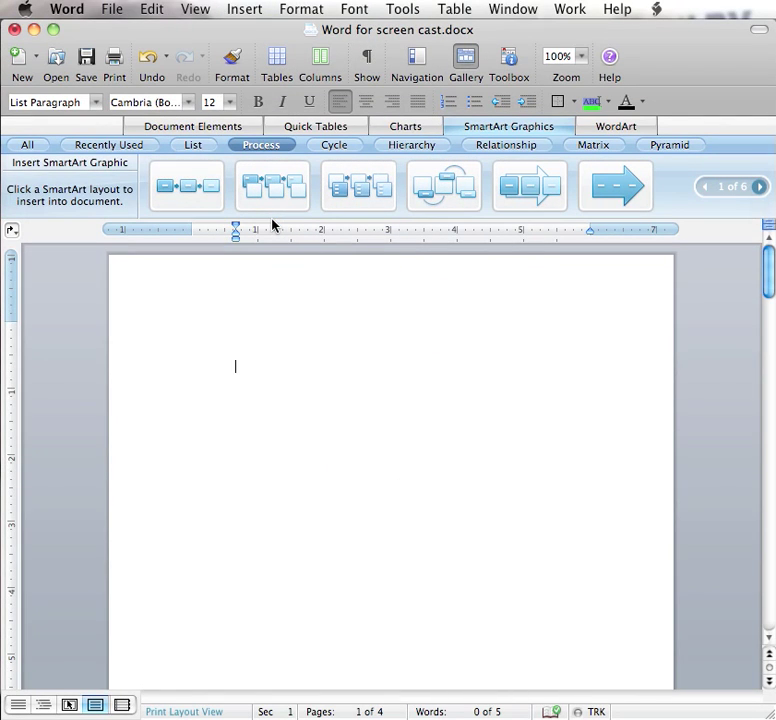
Step: Browse the List, Process, Cycle, Hierarchy, Relationship, Matrix and Pyramid layout categories
{"action": "left_click", "coordinate": [189, 147]}
{"action": "left_click", "coordinate": [258, 148]}
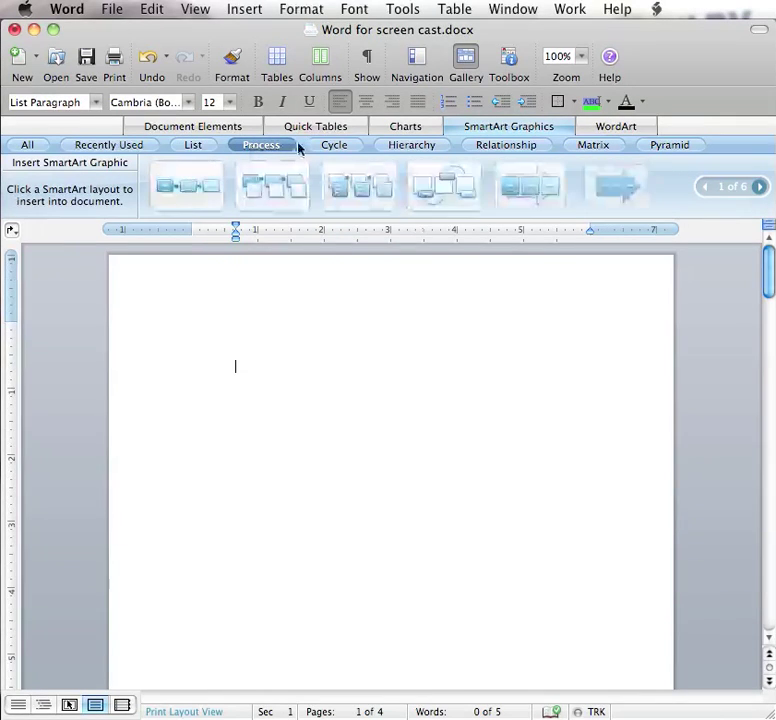
{"action": "left_click", "coordinate": [333, 147]}
{"action": "left_click", "coordinate": [390, 148]}
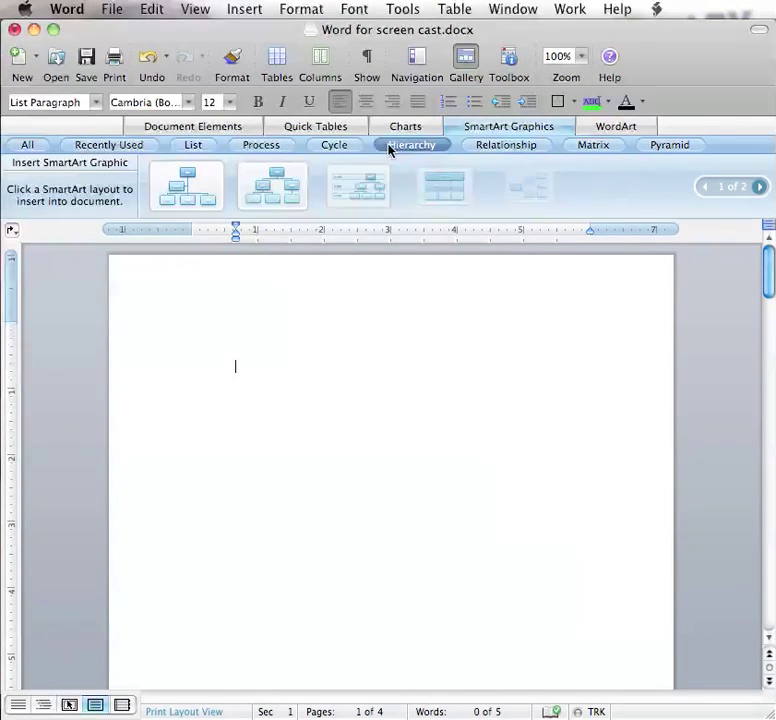
{"action": "left_click", "coordinate": [474, 147]}
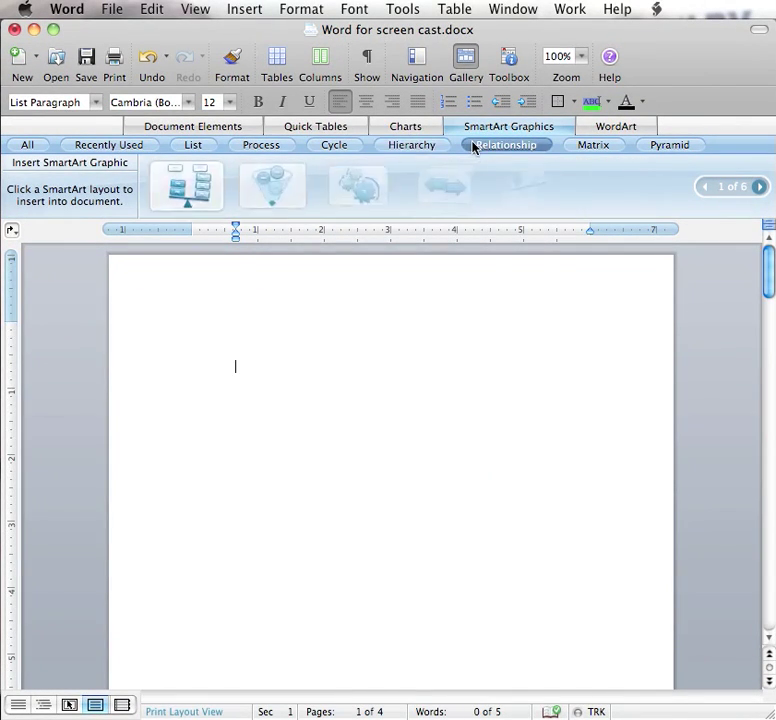
{"action": "left_click", "coordinate": [588, 148]}
{"action": "left_click", "coordinate": [683, 147]}
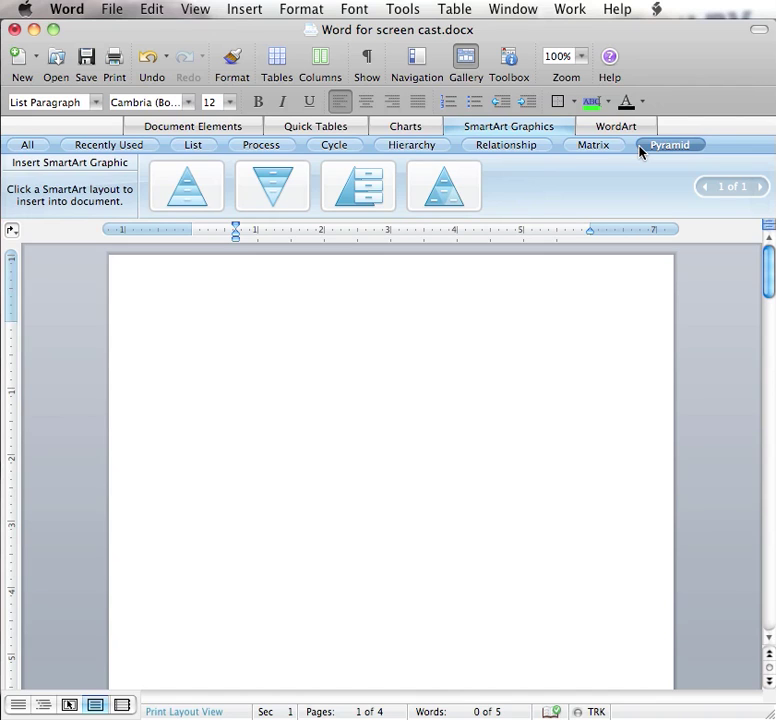
Step: Insert a Basic Process diagram and type 'Elements Gallery then click' in its first box
{"action": "left_click", "coordinate": [278, 148]}
{"action": "left_click", "coordinate": [207, 188]}
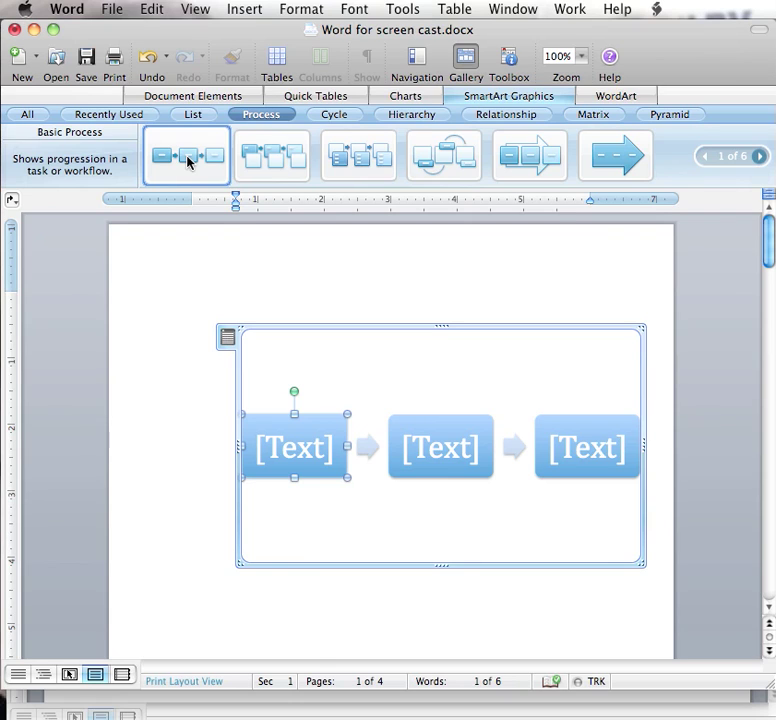
{"action": "left_click", "coordinate": [300, 446]}
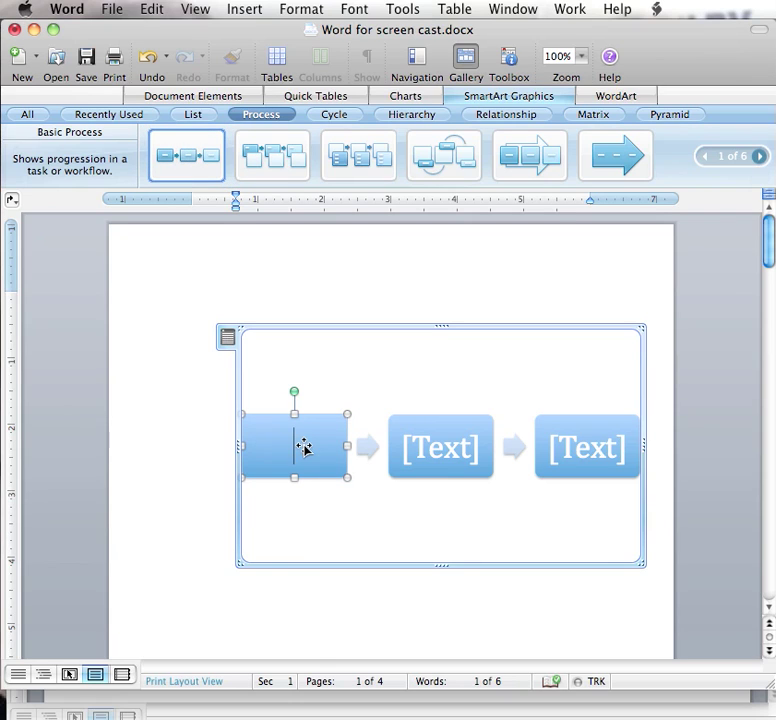
{"action": "type", "text": "El"}
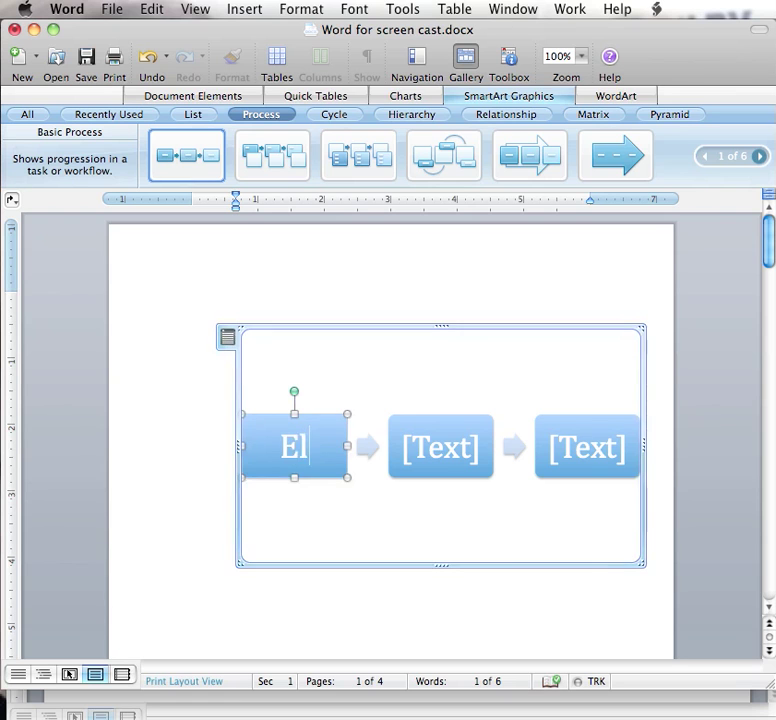
{"action": "type", "text": "ements Gall"}
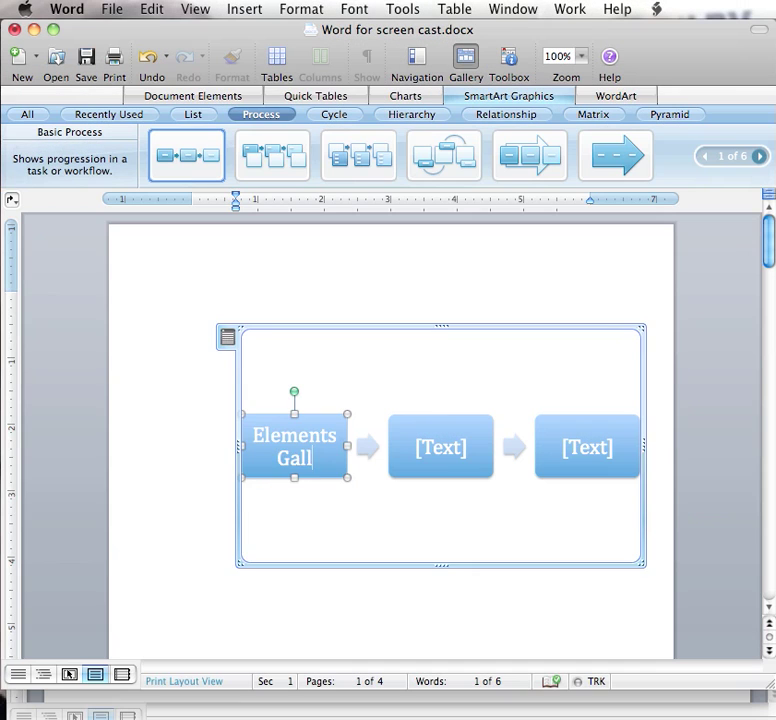
{"action": "type", "text": "ery then clic"}
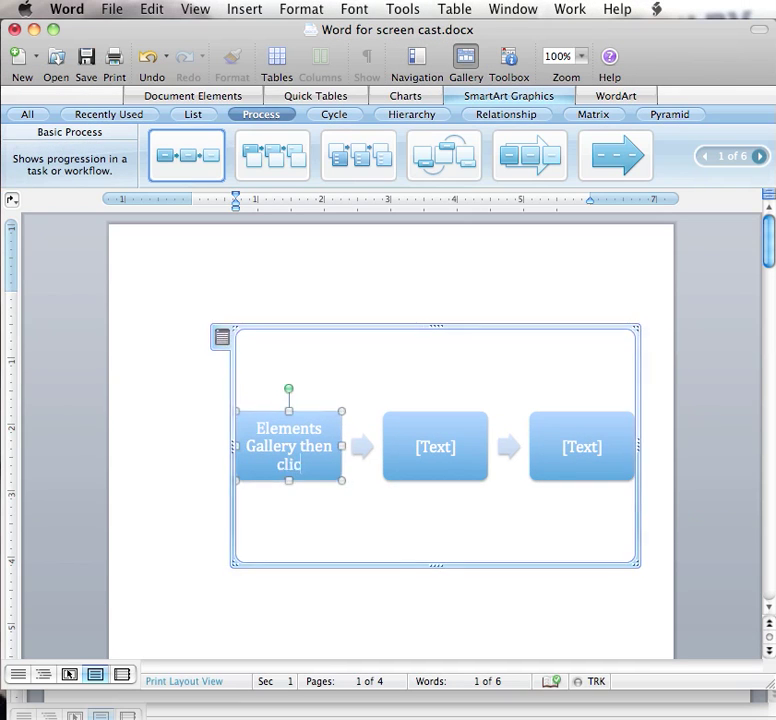
{"action": "type", "text": "k"}
Step: Open the Text Pane left of the diagram and append 'on SmartArt Gallery' to the first step
{"action": "left_click", "coordinate": [221, 336]}
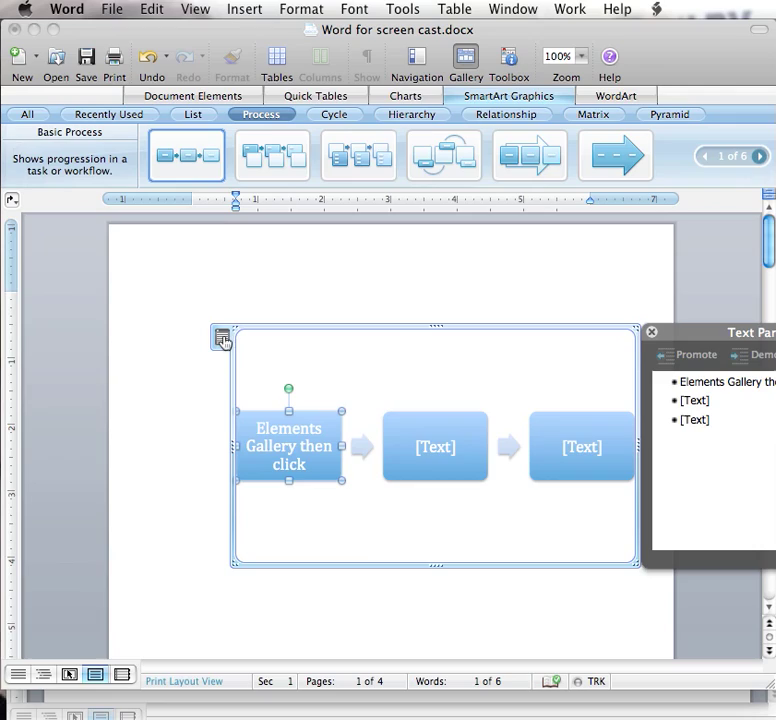
{"action": "left_click_drag", "start_coordinate": [708, 341], "coordinate": [104, 336]}
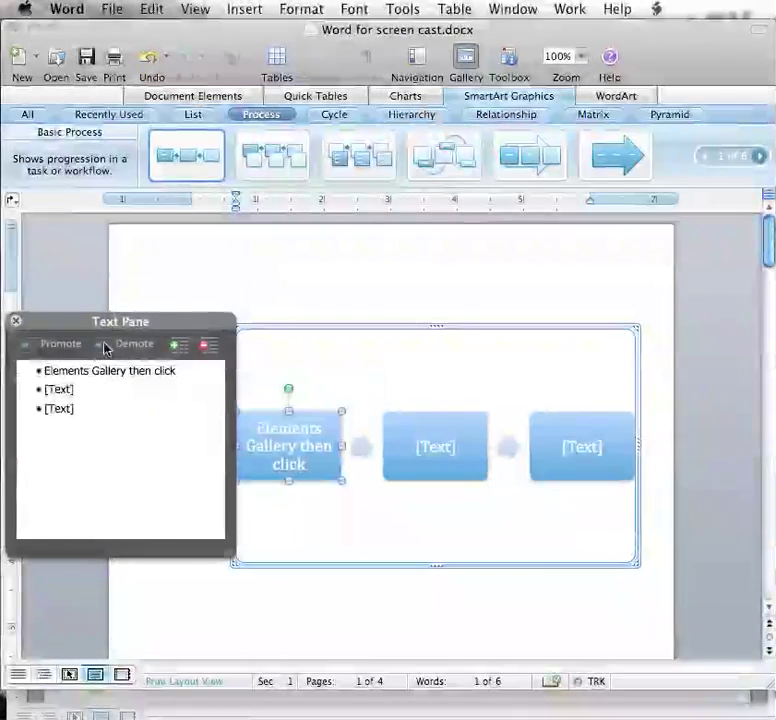
{"action": "left_click", "coordinate": [189, 378]}
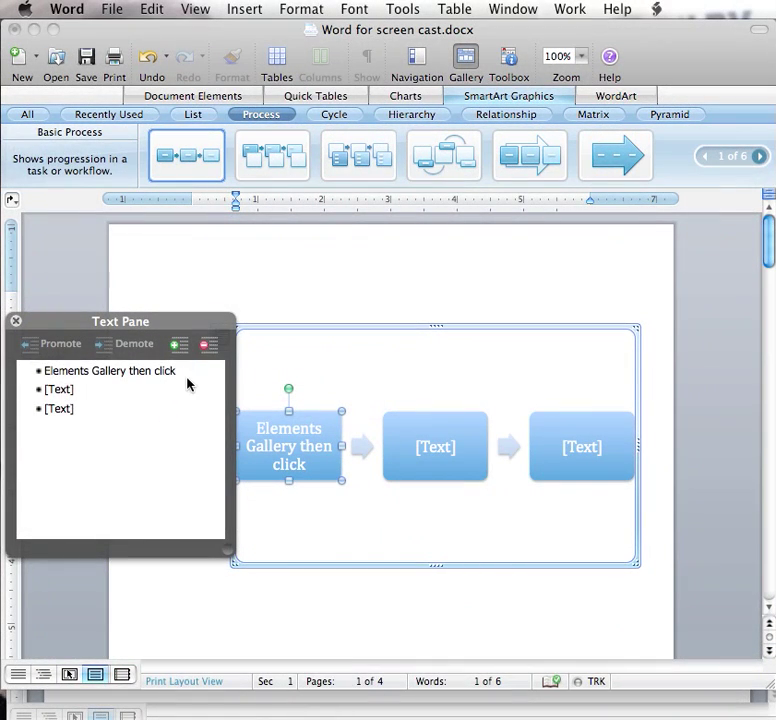
{"action": "type", "text": "on Smart"}
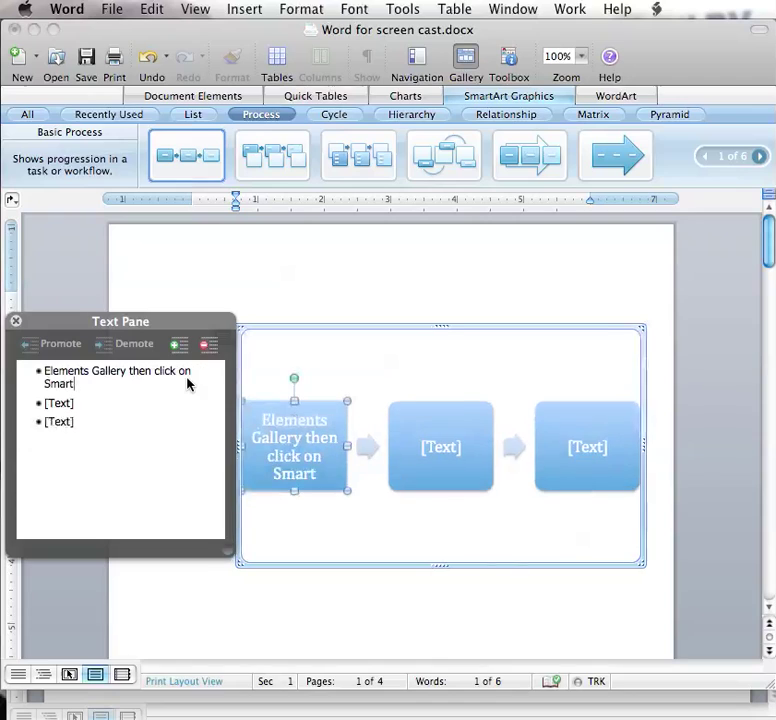
{"action": "type", "text": "Art Gall"}
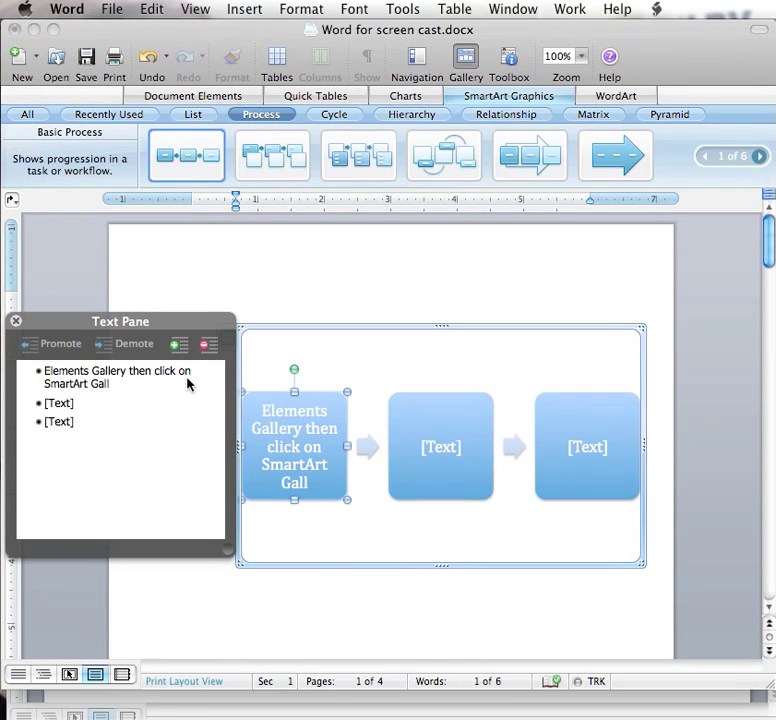
{"action": "type", "text": "ery"}
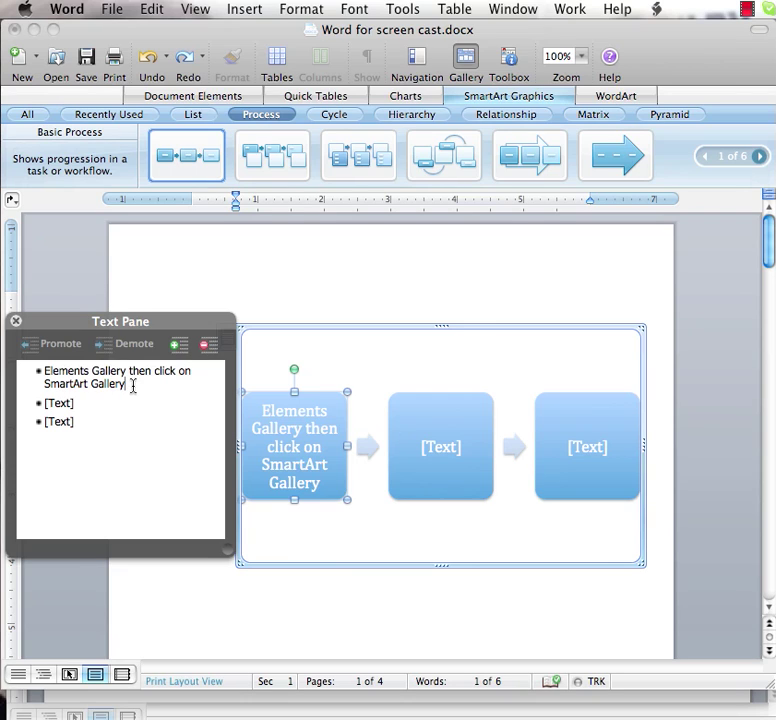
Step: Make the second step 'Select Process' with the demoted sub-point 'Select Basic Process'
{"action": "key", "text": "Down"}
{"action": "type", "text": "S"}
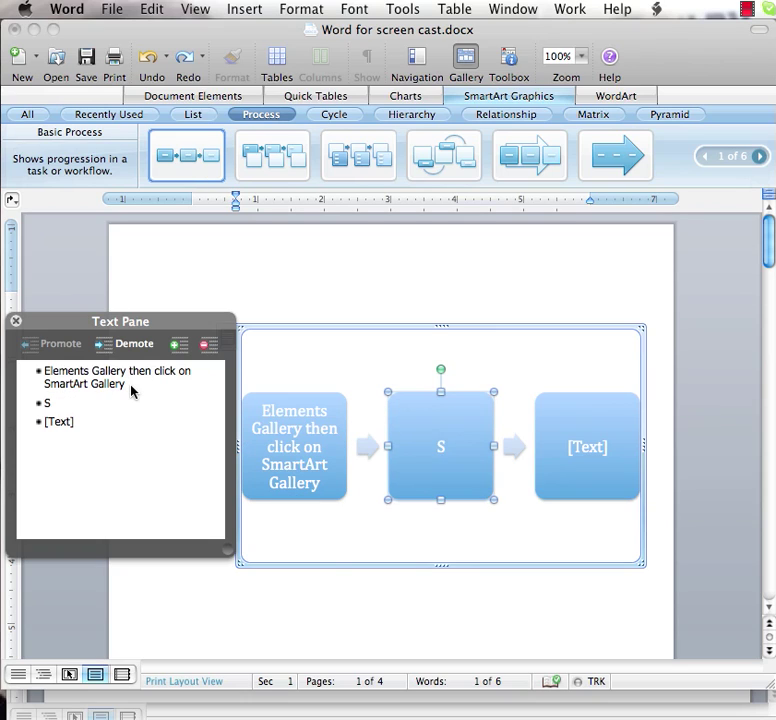
{"action": "type", "text": "elect Process"}
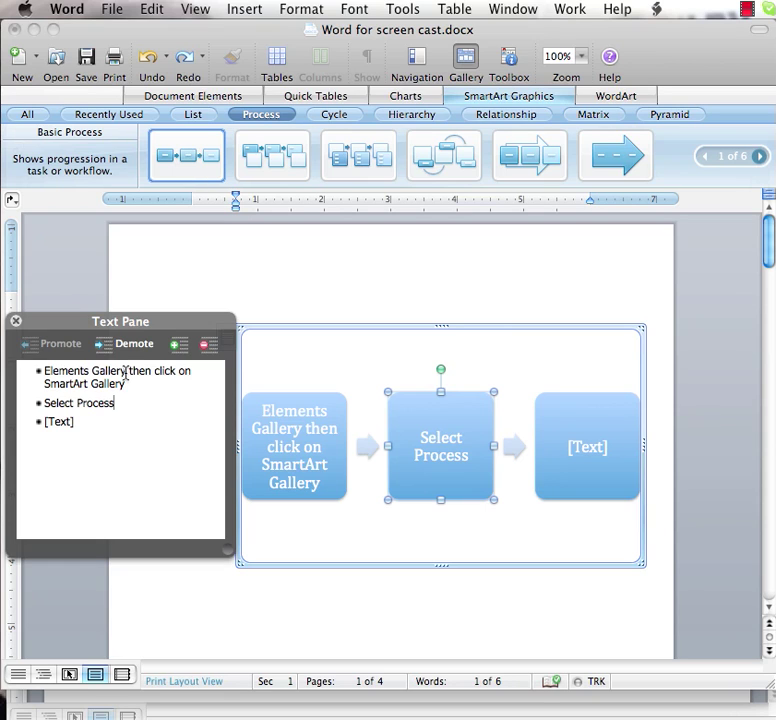
{"action": "left_click", "coordinate": [114, 421]}
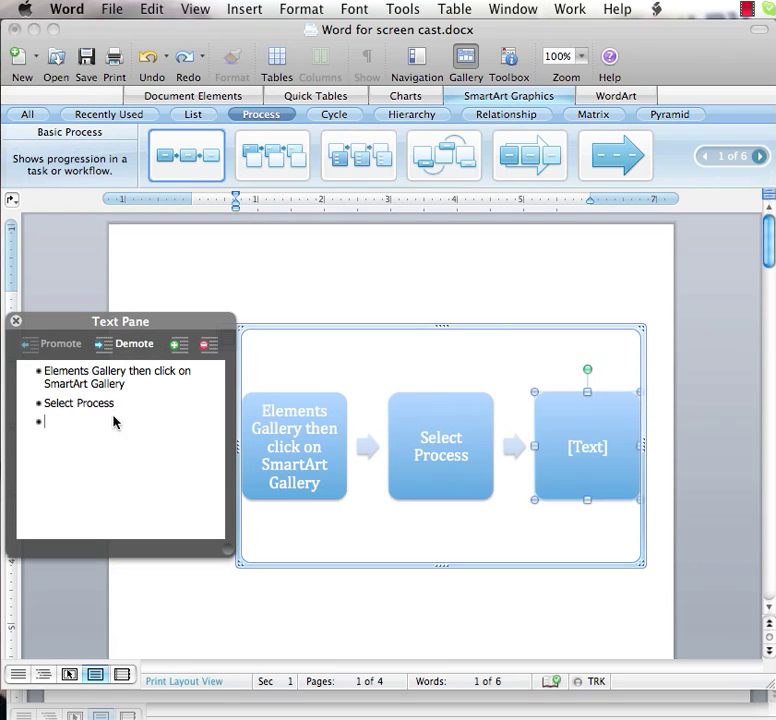
{"action": "left_click", "coordinate": [125, 350]}
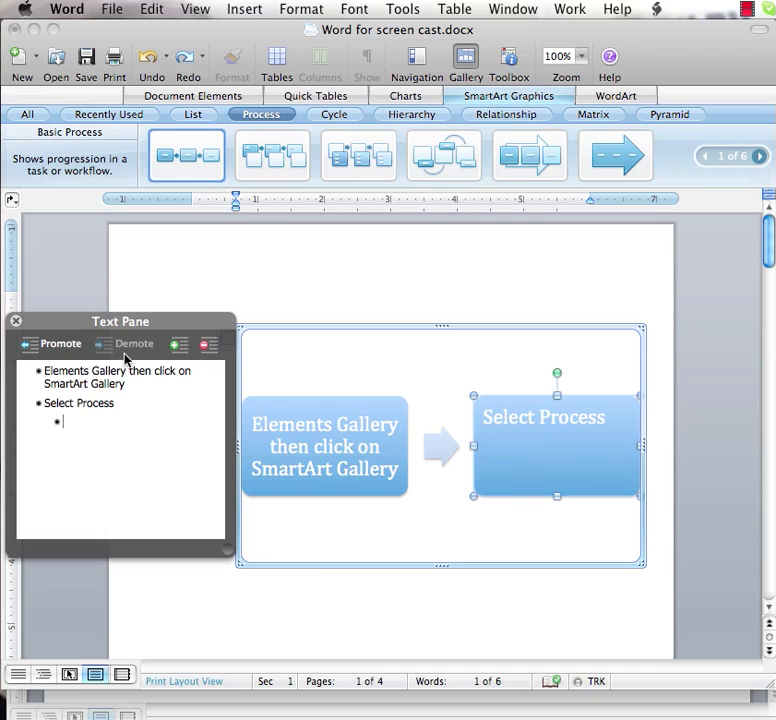
{"action": "type", "text": "Select Ba"}
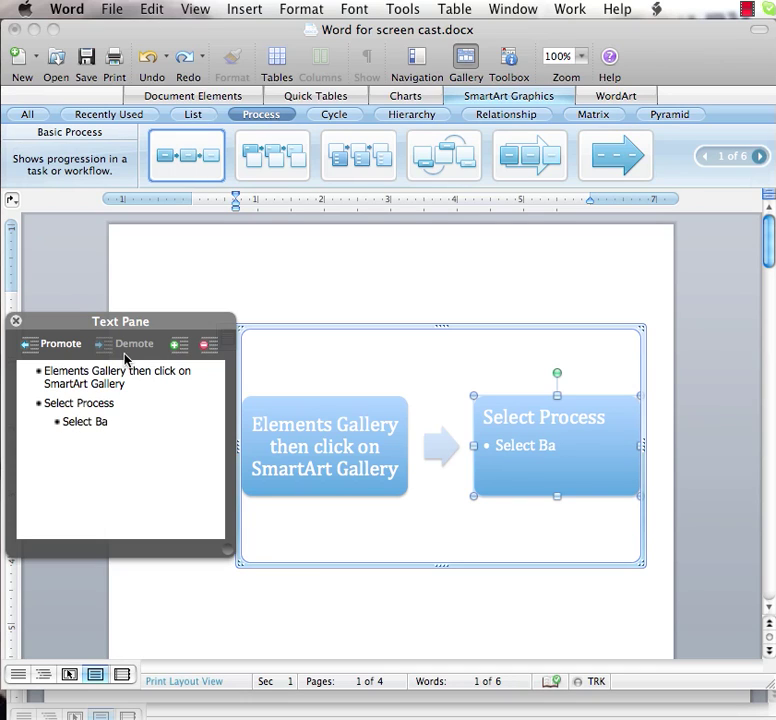
{"action": "type", "text": "sic Proces"}
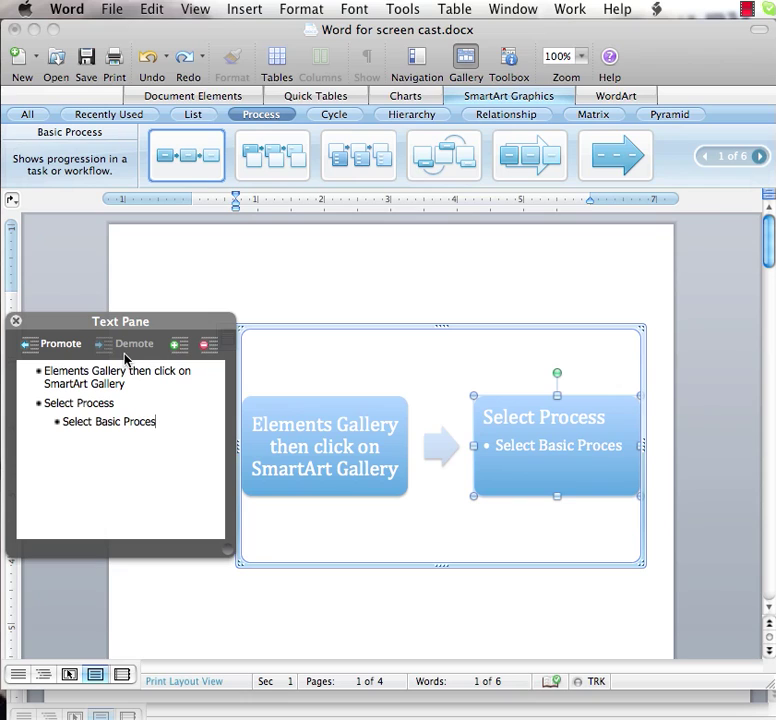
{"action": "type", "text": "s"}
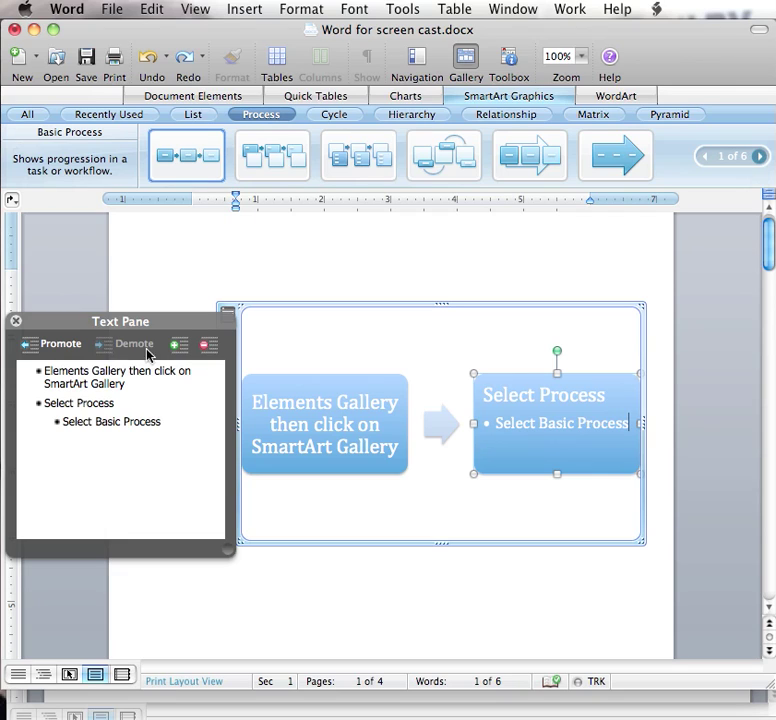
Step: Add a promoted bullet and extra shapes, removing the sixth, leaving five steps with three empty
{"action": "left_click", "coordinate": [179, 344]}
{"action": "left_click", "coordinate": [85, 445]}
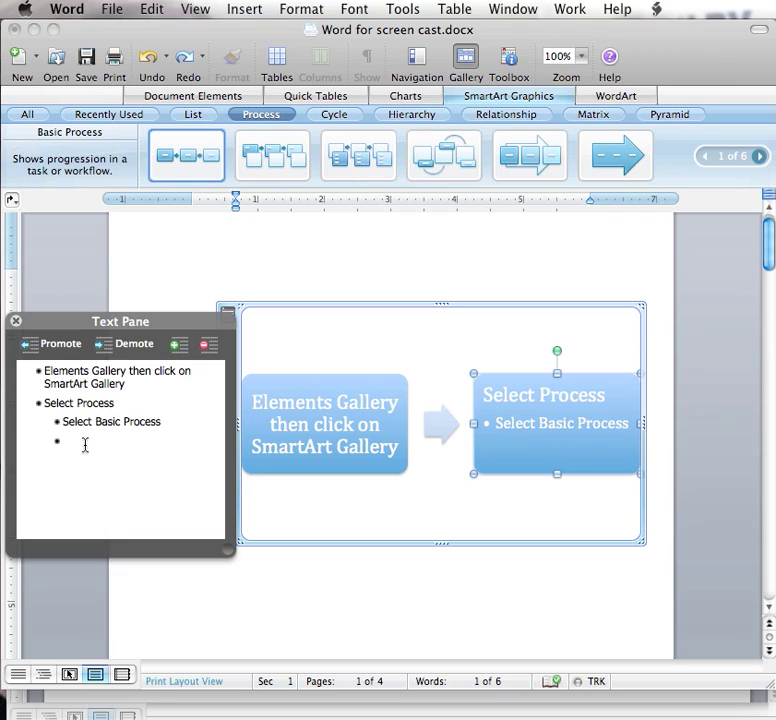
{"action": "left_click", "coordinate": [53, 346]}
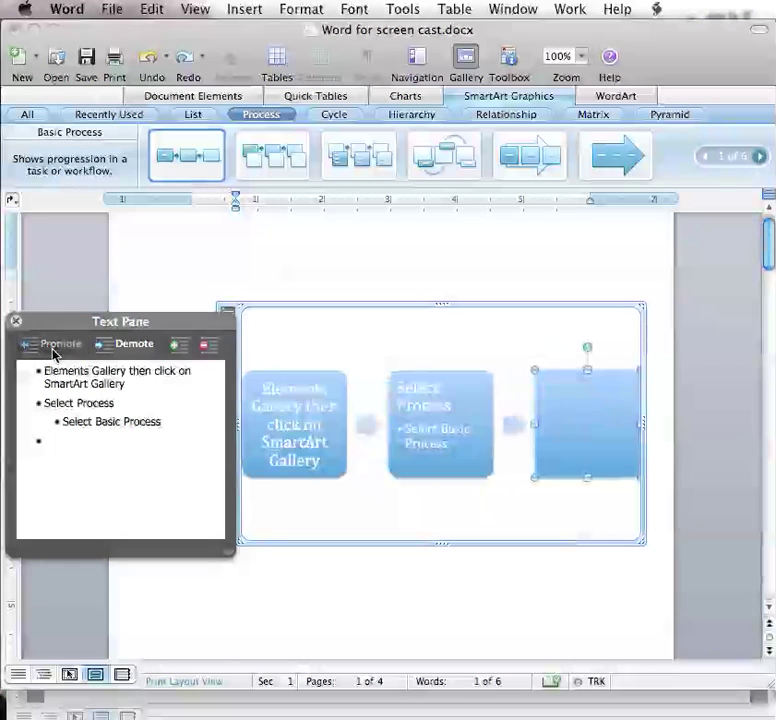
{"action": "left_click", "coordinate": [178, 346]}
{"action": "left_click", "coordinate": [178, 346]}
{"action": "left_click", "coordinate": [178, 346]}
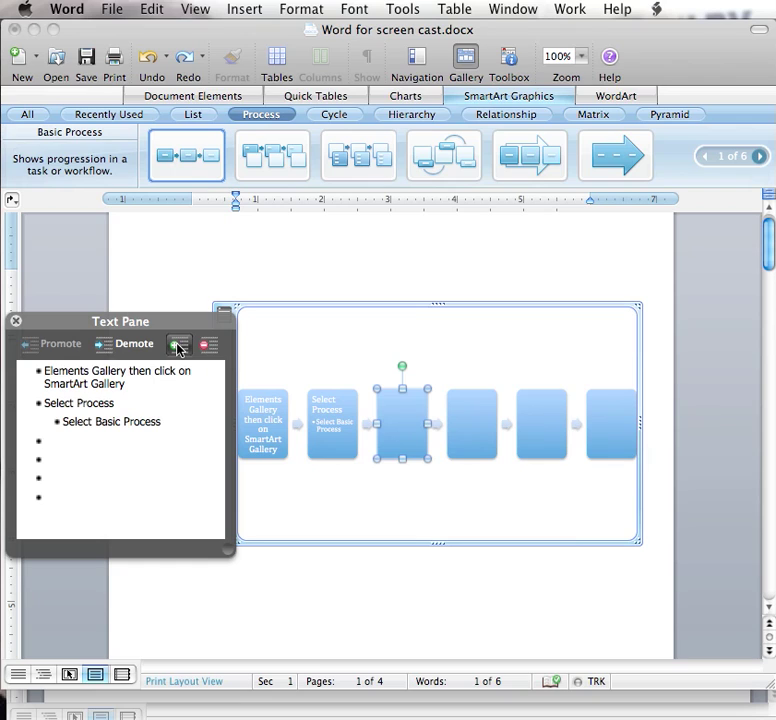
{"action": "left_click", "coordinate": [211, 347]}
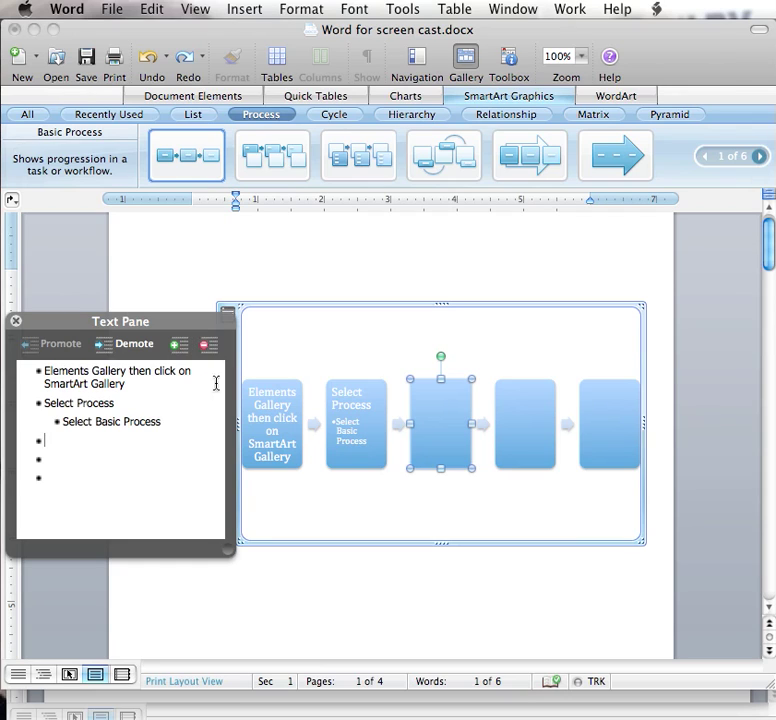
Step: Fill the last three steps with 'Enter Text', 'Add Text Box' and 'Modify Graphic'
{"action": "type", "text": "Enter Text"}
{"action": "key", "text": "Return"}
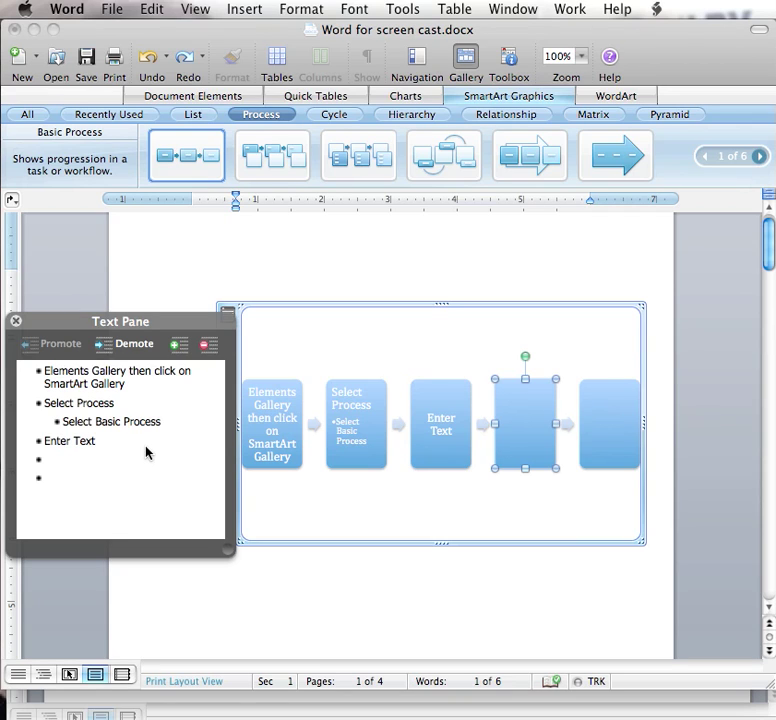
{"action": "type", "text": "Add Text Bo"}
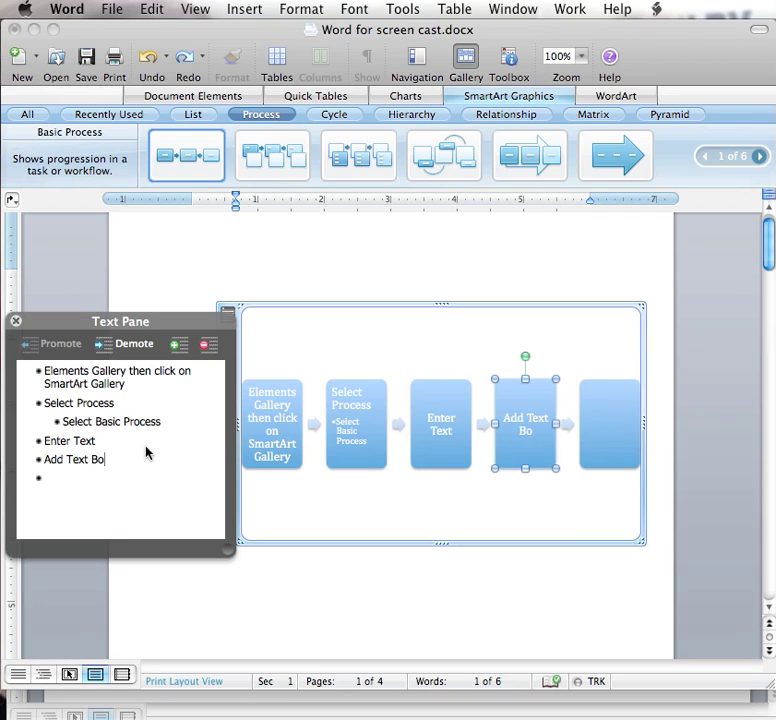
{"action": "key", "text": "BackSpace"}
{"action": "type", "text": "ox"}
{"action": "key", "text": "Return"}
{"action": "type", "text": "Modify G"}
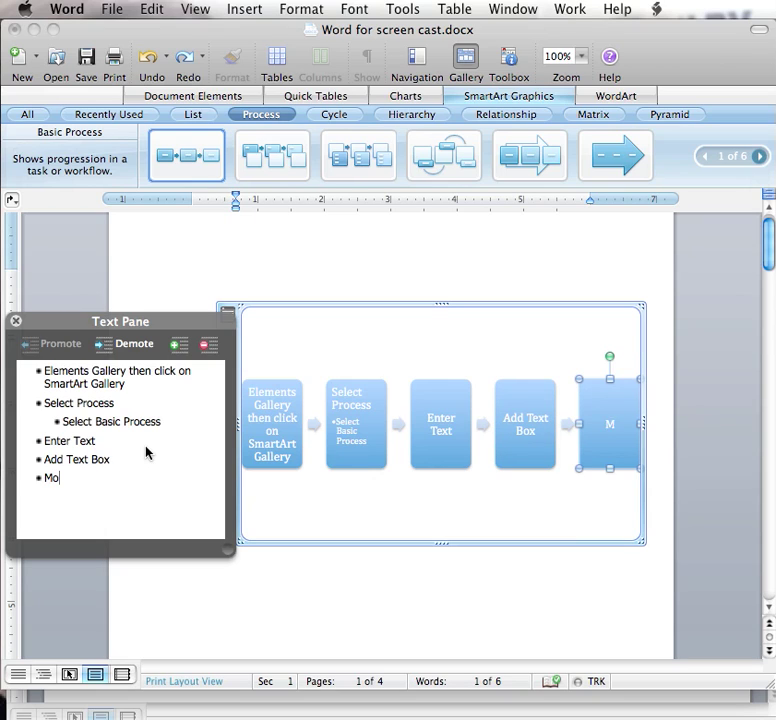
{"action": "type", "text": "raphic"}
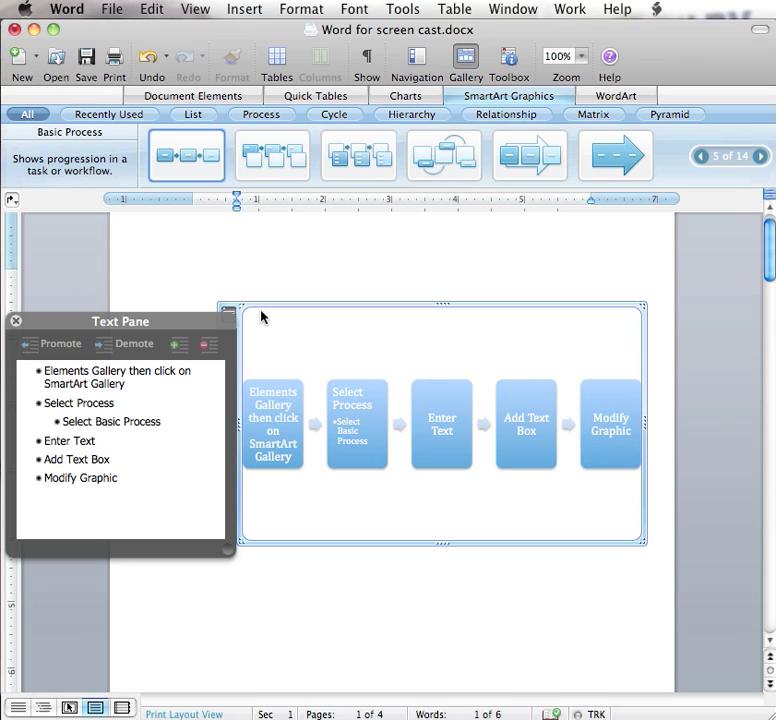
Step: Close the Text Pane and scroll to the Polar Bear-to-Algae food chain on page 2
{"action": "left_click", "coordinate": [15, 320]}
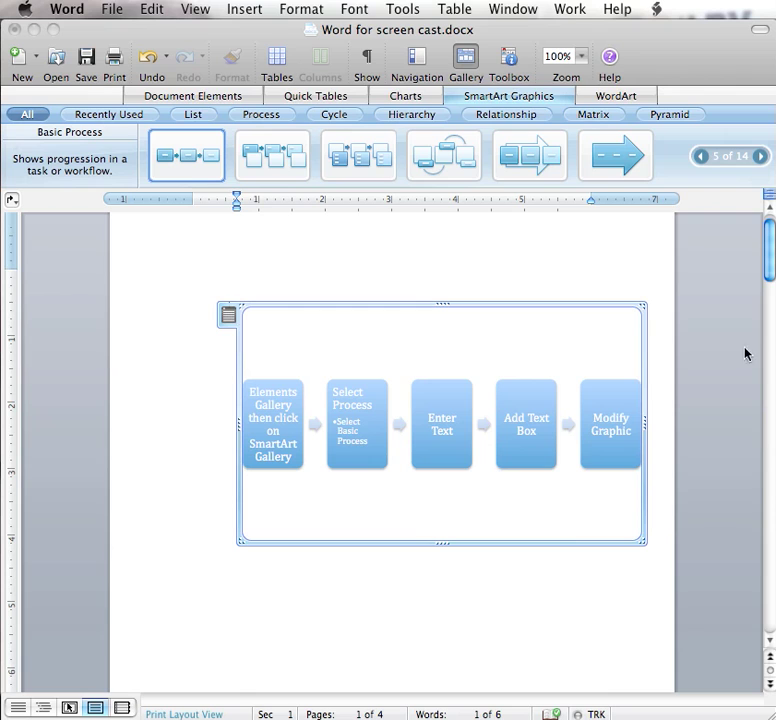
{"action": "left_click", "coordinate": [769, 238]}
{"action": "left_click_drag", "start_coordinate": [769, 238], "coordinate": [769, 335]}
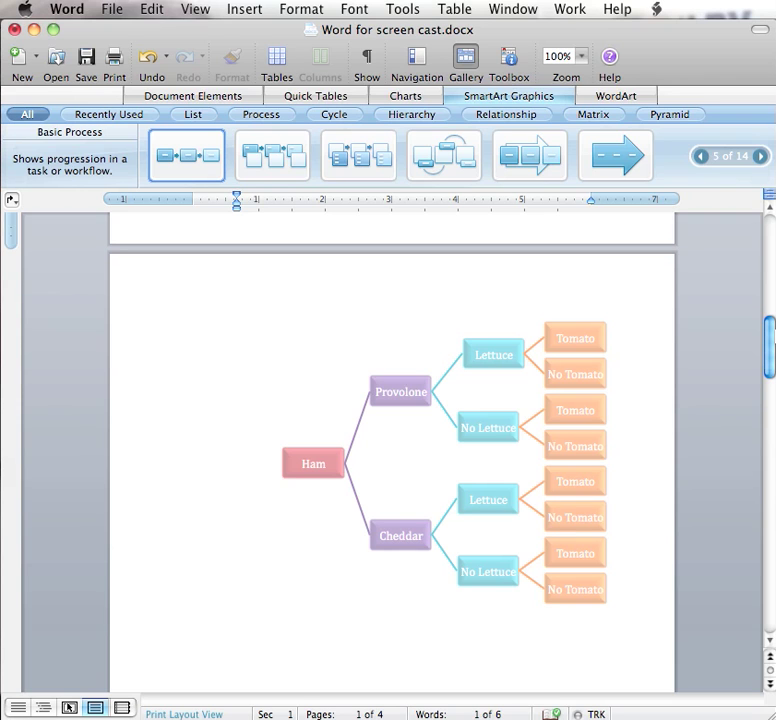
{"action": "left_click", "coordinate": [773, 336]}
{"action": "left_click_drag", "start_coordinate": [772, 354], "coordinate": [772, 378]}
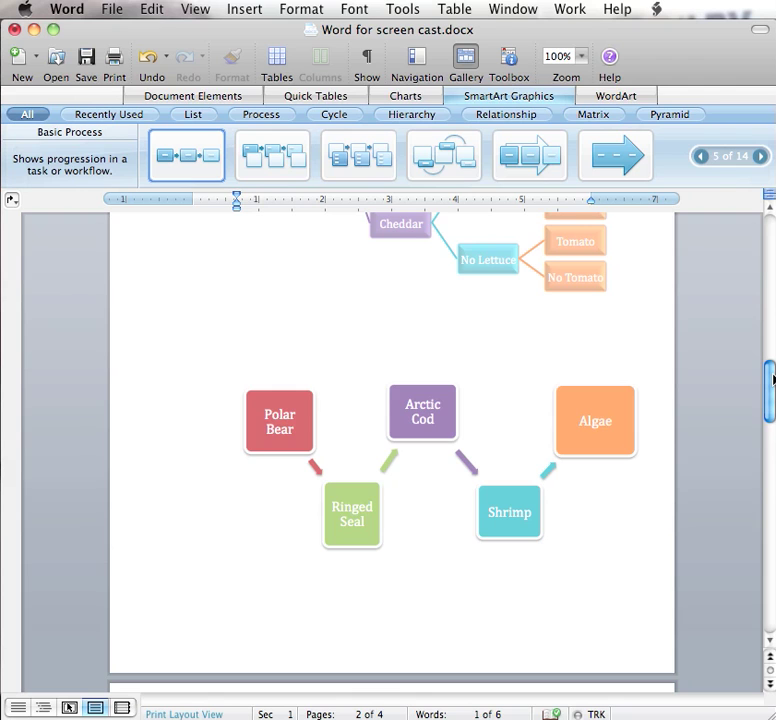
Step: Scroll past the butterfly cycle and star equation to the Real-to-Natural number-sets diagram on page 4
{"action": "left_click_drag", "start_coordinate": [772, 378], "coordinate": [770, 441]}
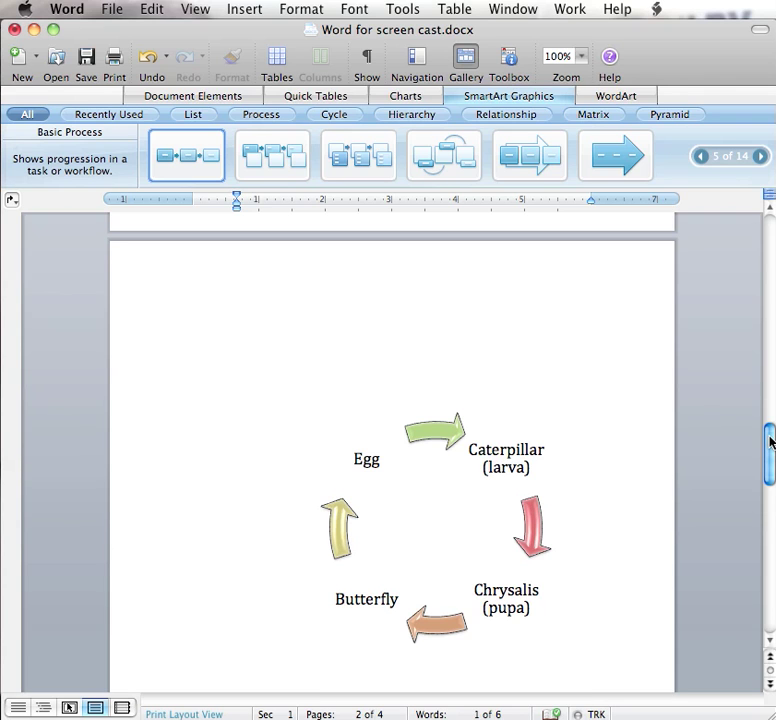
{"action": "left_click_drag", "start_coordinate": [770, 441], "coordinate": [770, 481]}
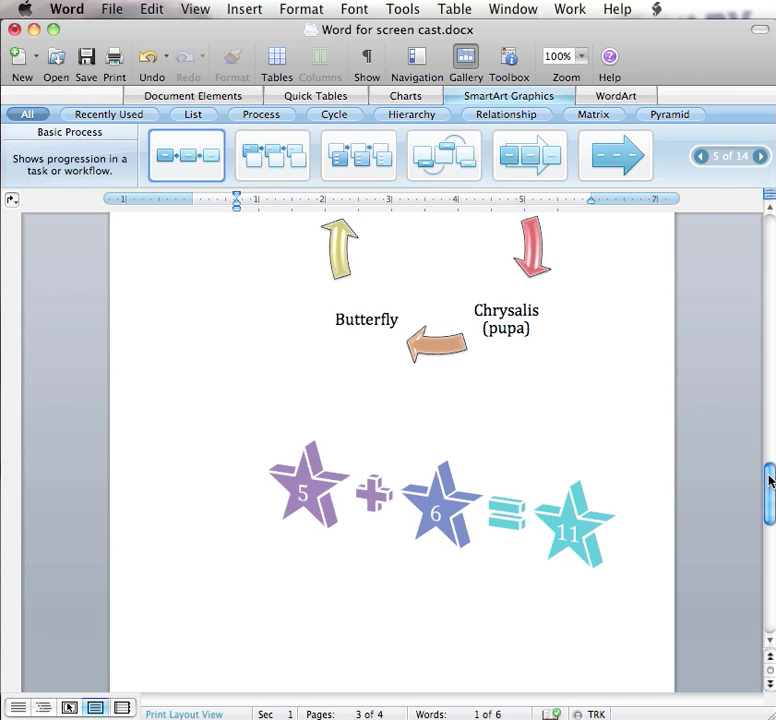
{"action": "left_click_drag", "start_coordinate": [769, 481], "coordinate": [771, 549]}
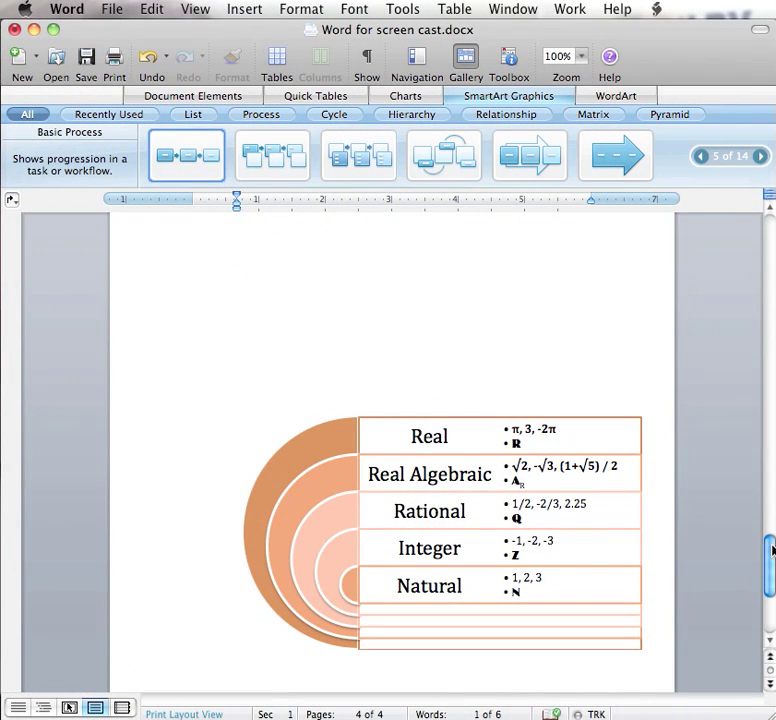